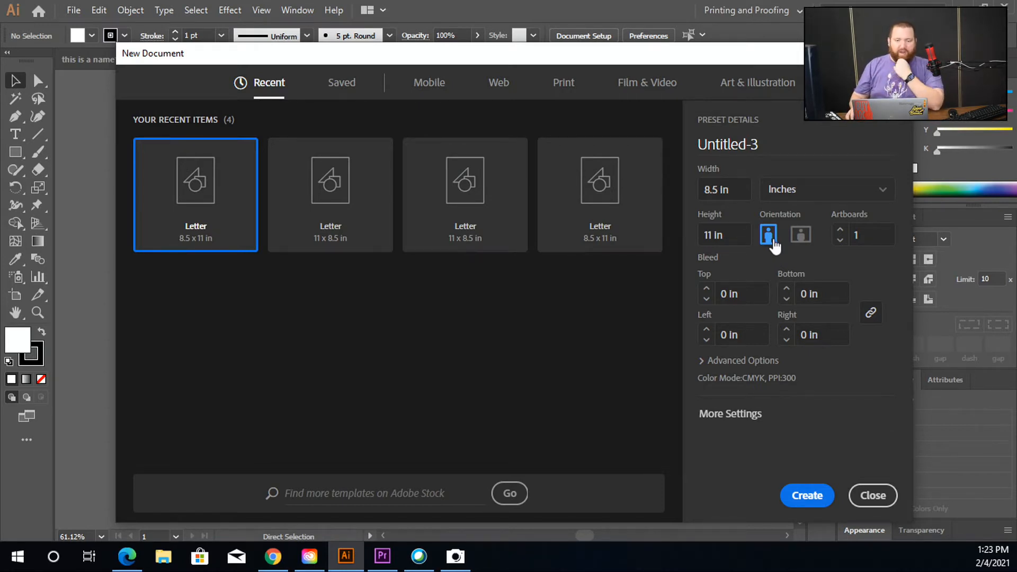
Create a landscape Letter document, 11 in wide by 8.5 in high, titled Name
{"action": "left_click", "coordinate": [802, 236]}
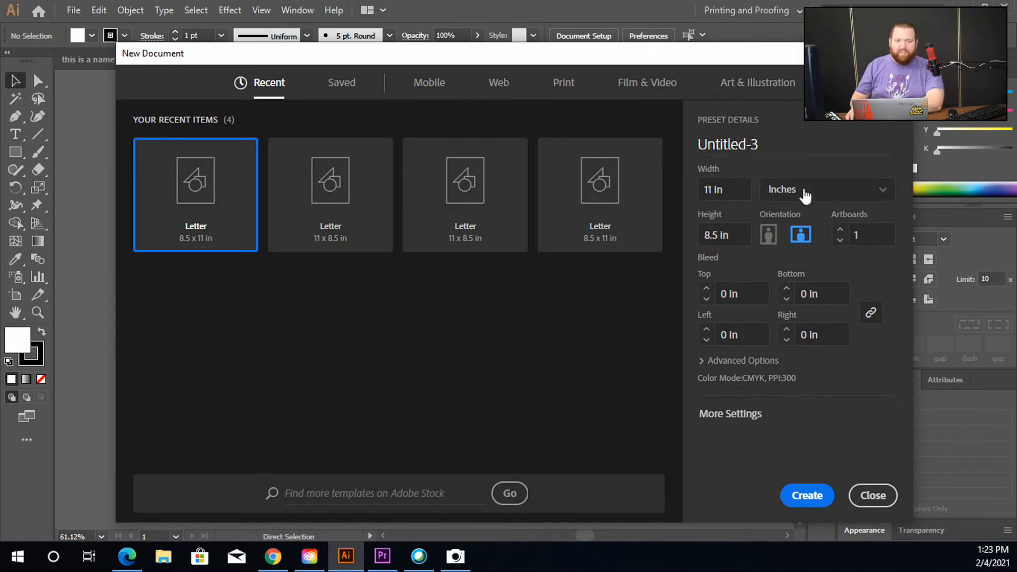
{"action": "left_click", "coordinate": [785, 145]}
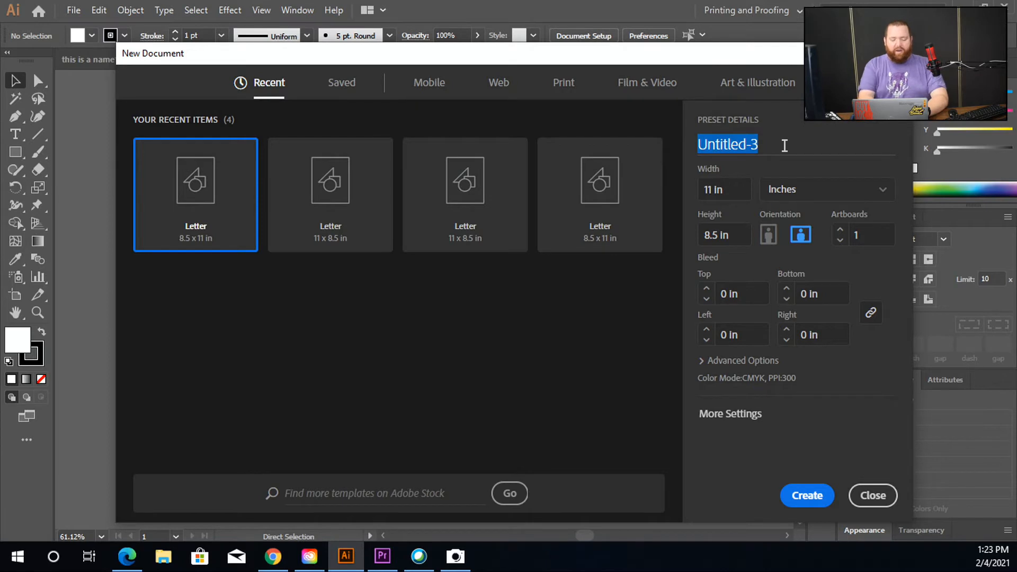
{"action": "type", "text": "Name"}
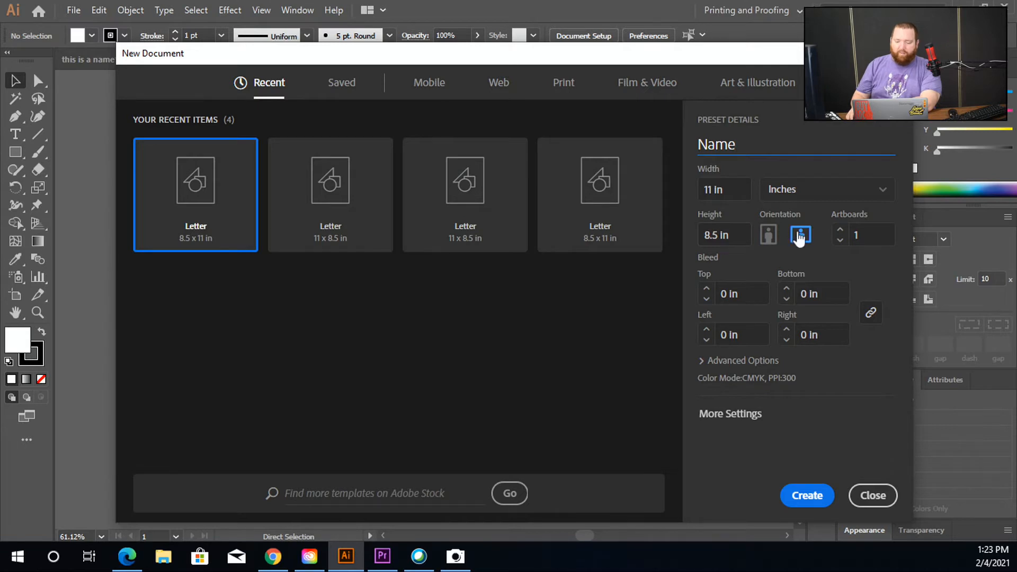
{"action": "left_click", "coordinate": [800, 502]}
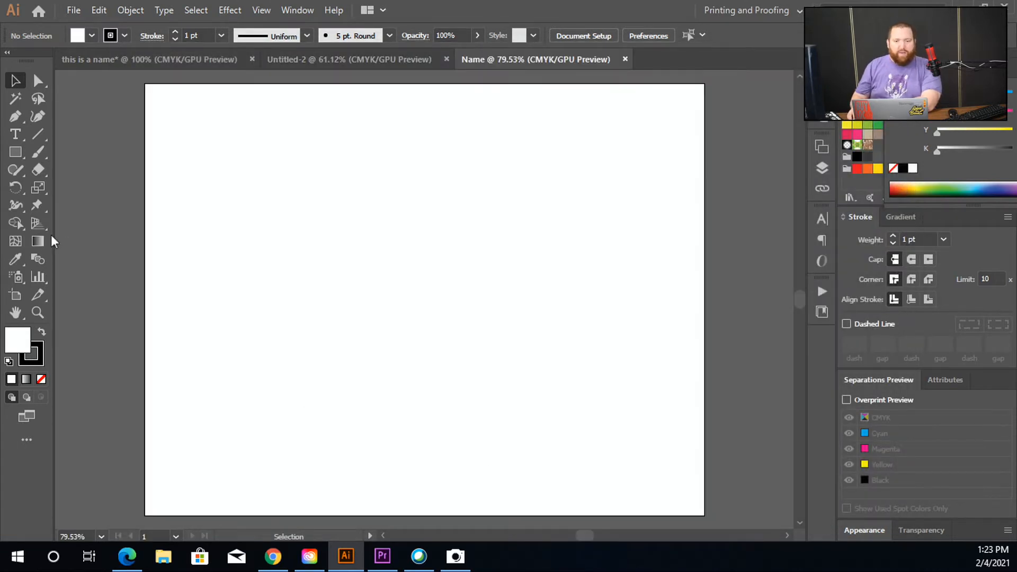
Undock the tools panel and add a line of point text with the title and surname in the artboard's upper part
{"action": "left_click", "coordinate": [16, 136]}
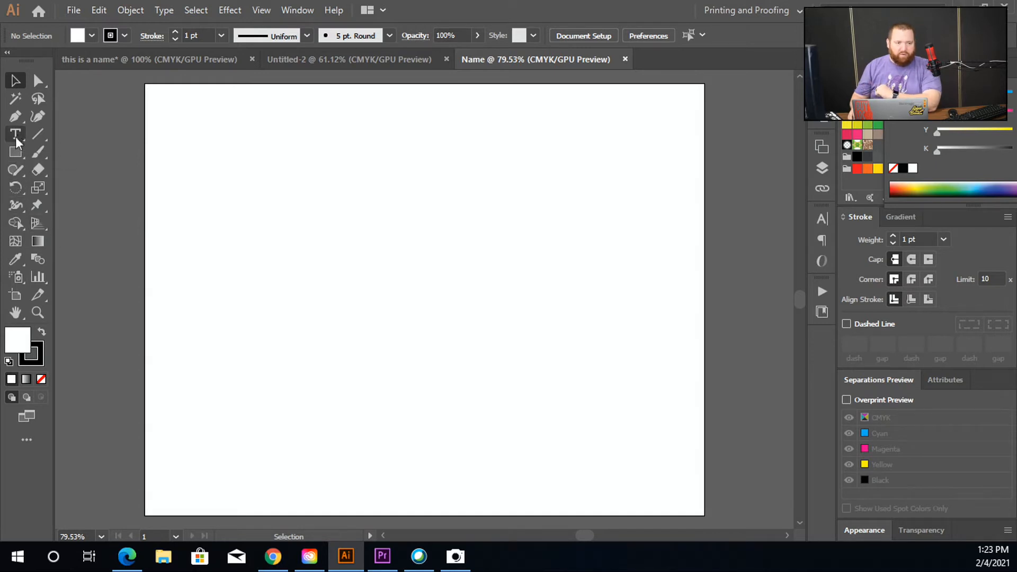
{"action": "left_click_drag", "start_coordinate": [30, 63], "coordinate": [85, 82]}
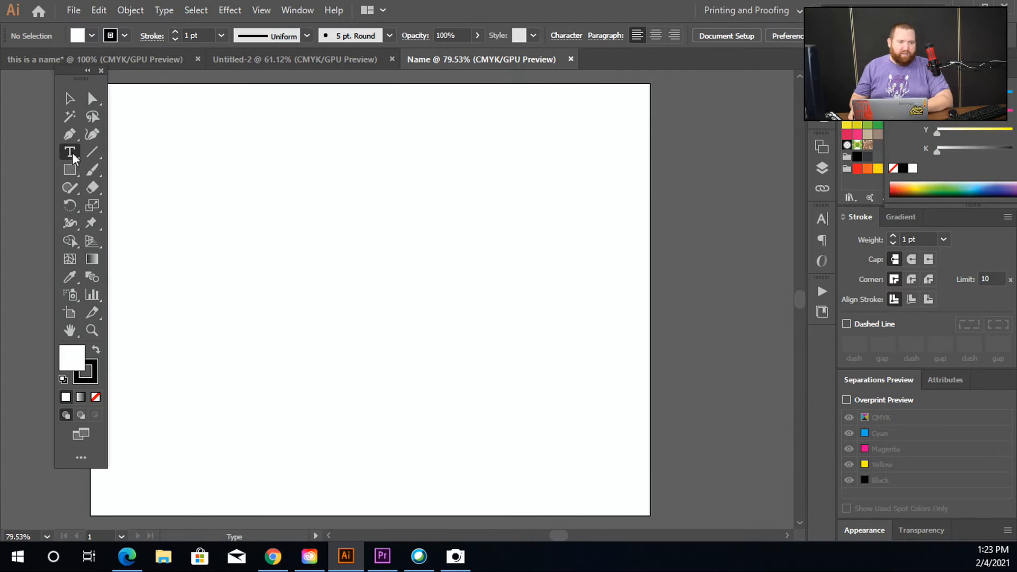
{"action": "left_click", "coordinate": [263, 199]}
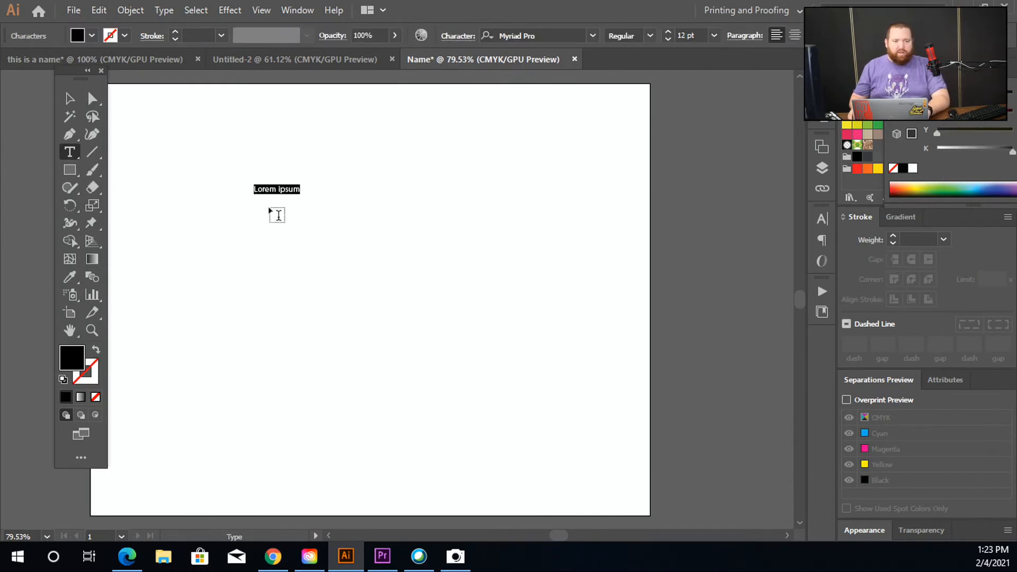
{"action": "type", "text": "Mr. Branum"}
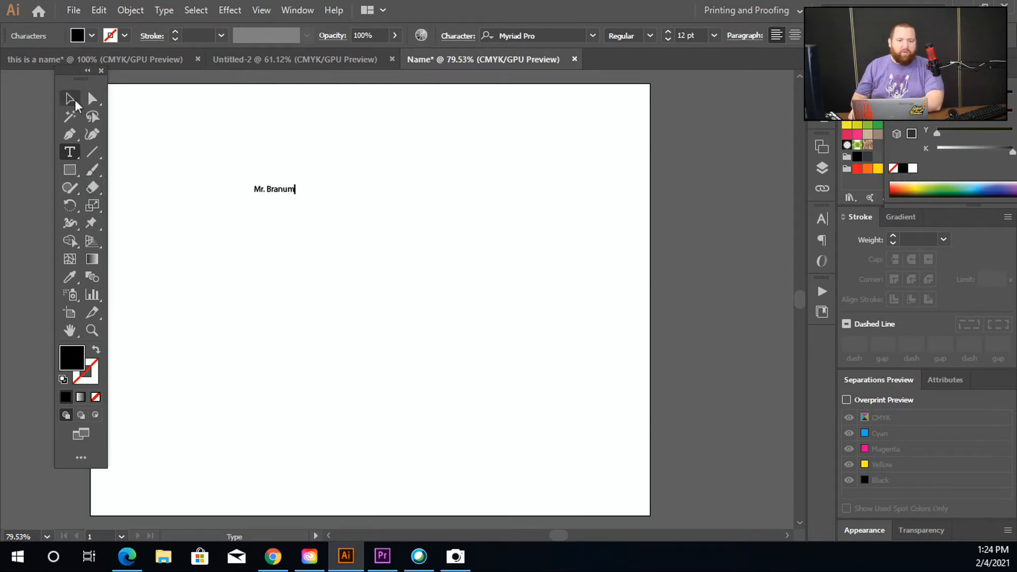
{"action": "left_click", "coordinate": [75, 100]}
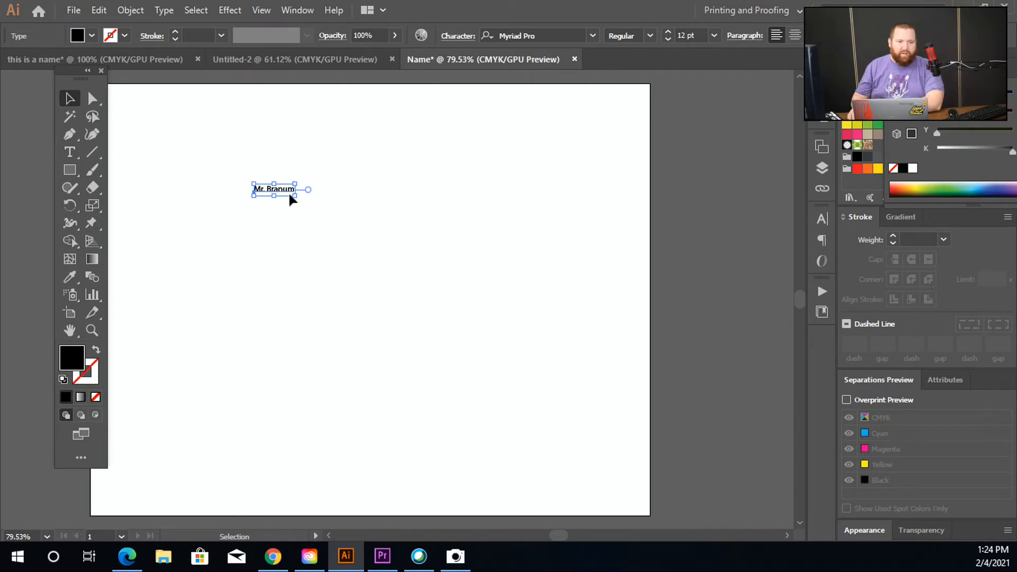
Scale the name text proportionally to about 103 pt and move it slightly left on the artboard
{"action": "left_click_drag", "start_coordinate": [299, 198], "coordinate": [336, 298]}
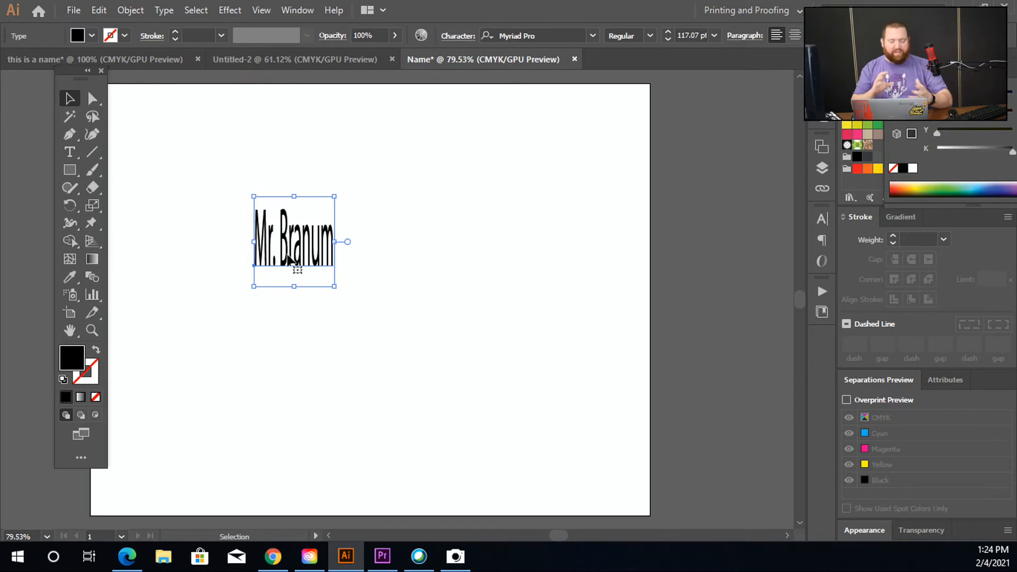
{"action": "key", "text": "ctrl+z"}
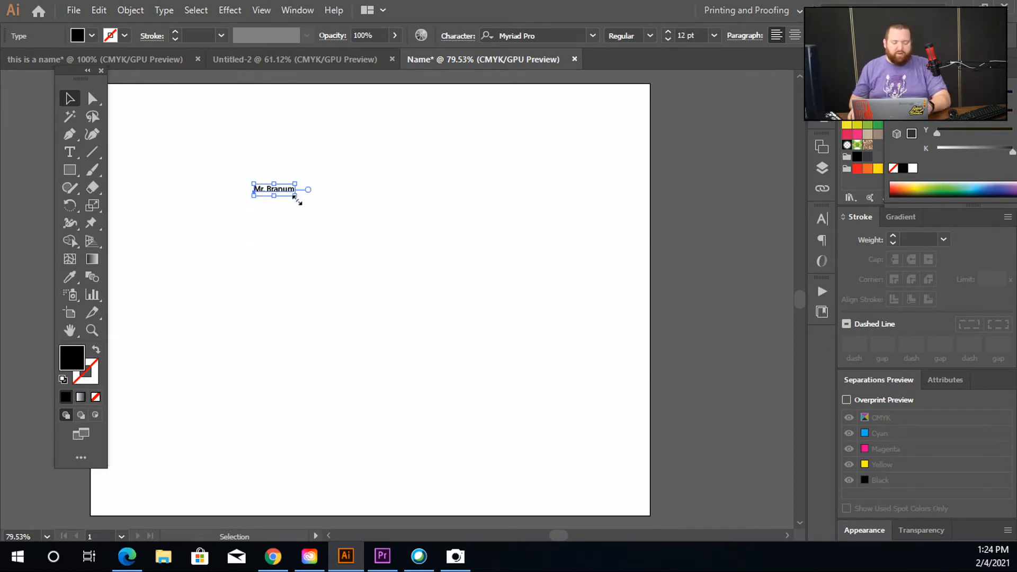
{"action": "left_click_drag", "start_coordinate": [295, 196], "coordinate": [603, 426]}
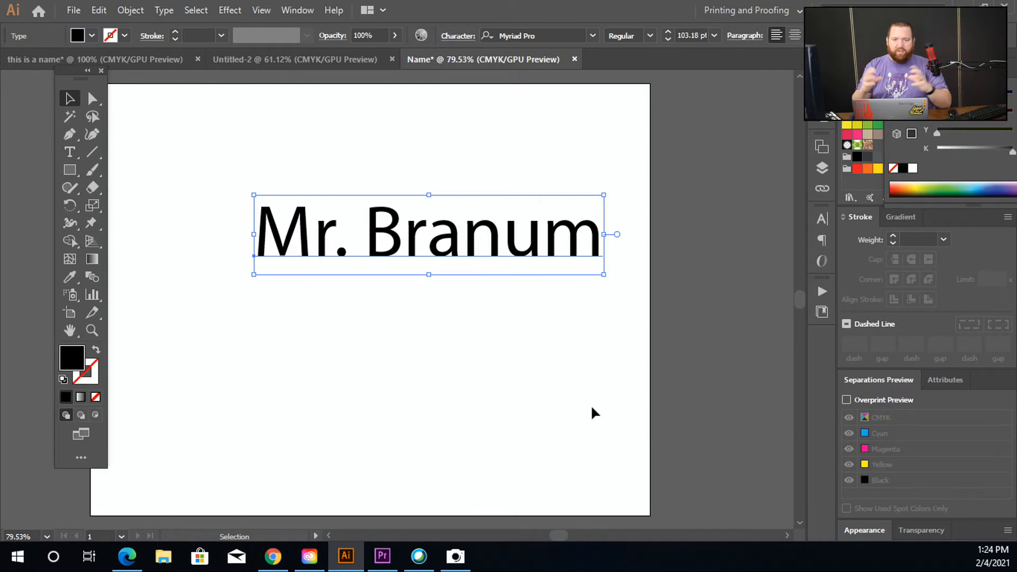
{"action": "left_click_drag", "start_coordinate": [483, 250], "coordinate": [461, 254]}
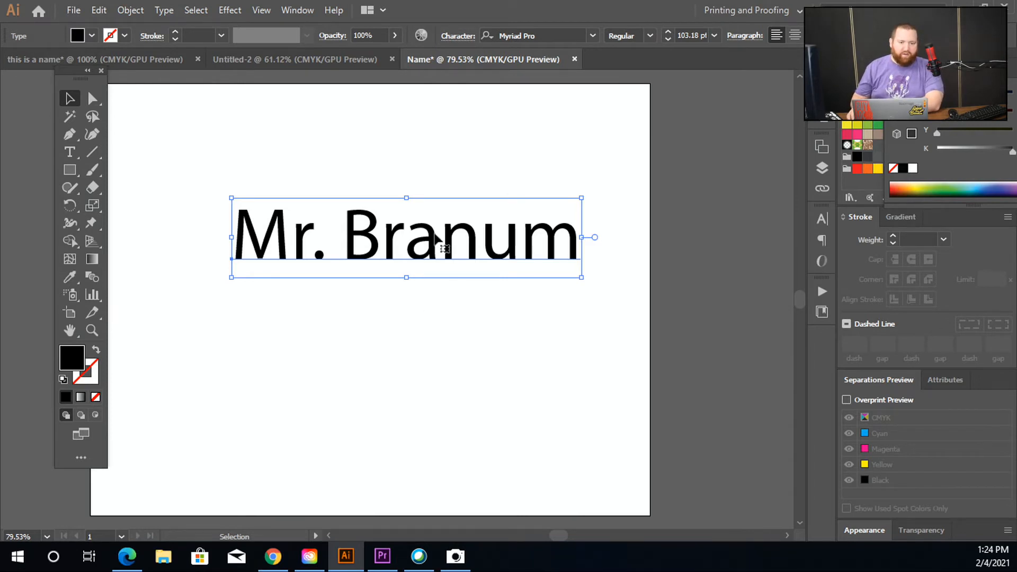
{"action": "right_click", "coordinate": [433, 238]}
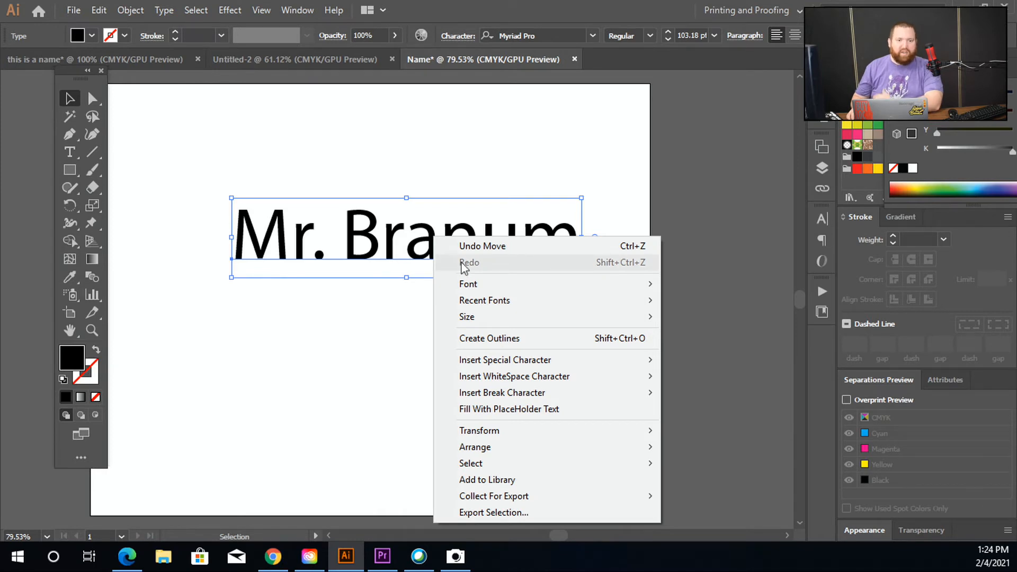
{"action": "left_click", "coordinate": [459, 39]}
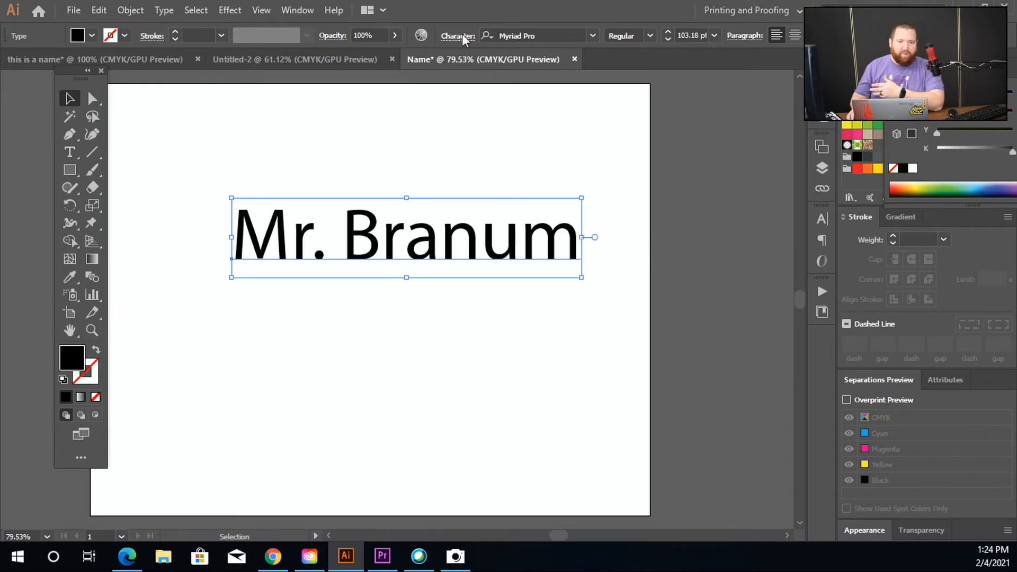
{"action": "left_click", "coordinate": [459, 36]}
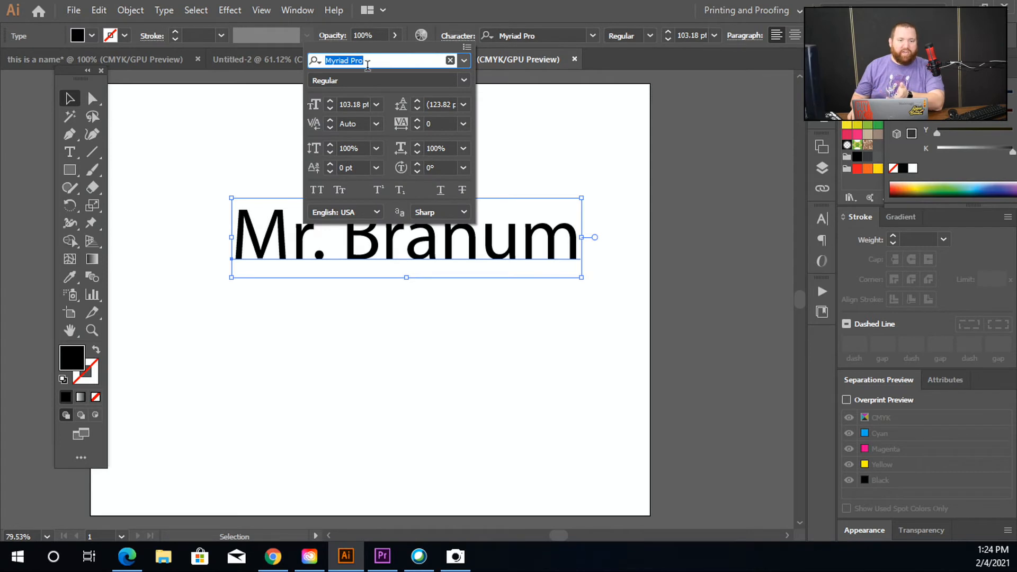
{"action": "left_click", "coordinate": [525, 136]}
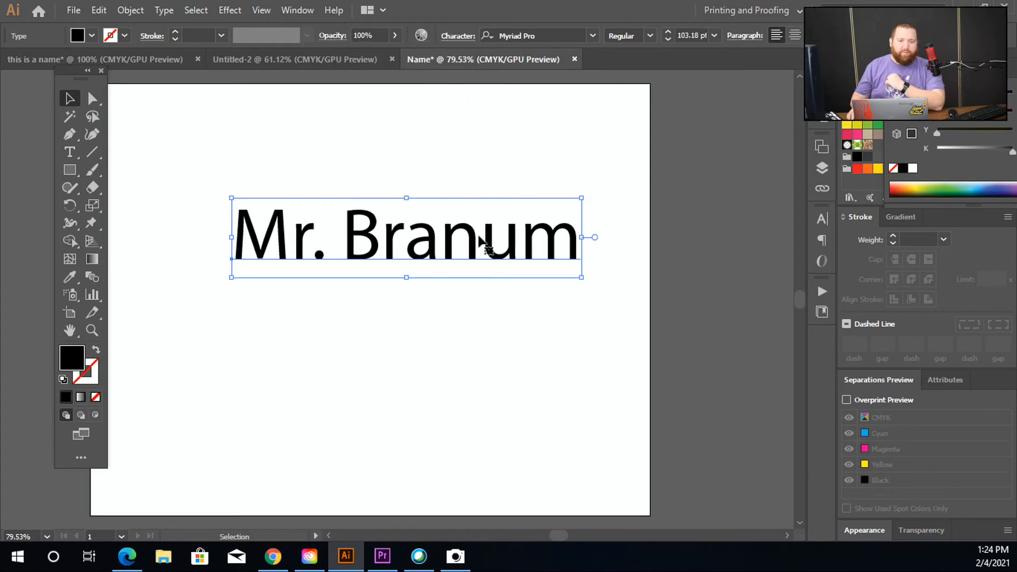
Change the name text's font to Arial Bold and shift the text slightly left on the artboard
{"action": "right_click", "coordinate": [461, 335]}
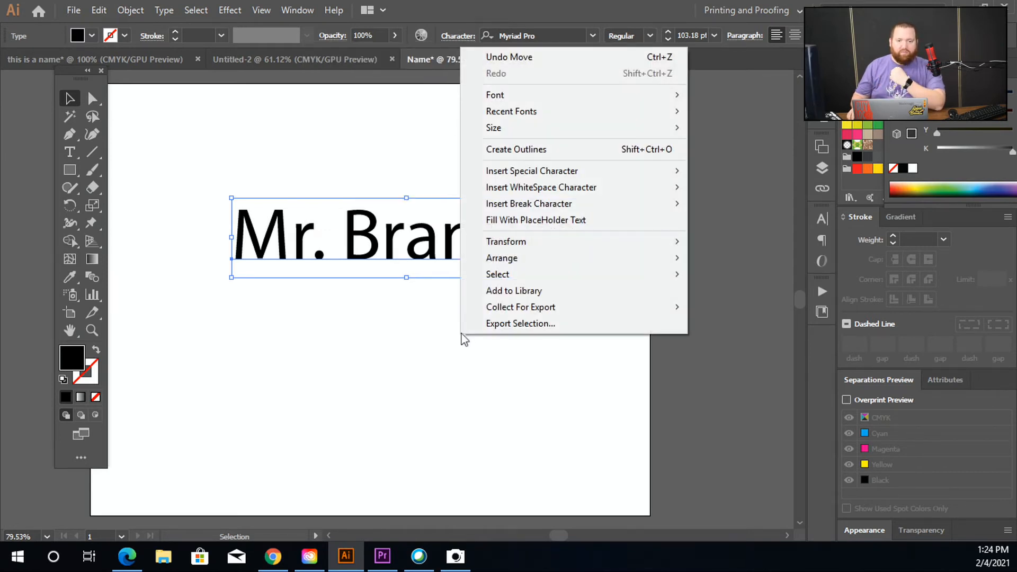
{"action": "mouse_move", "coordinate": [568, 99]}
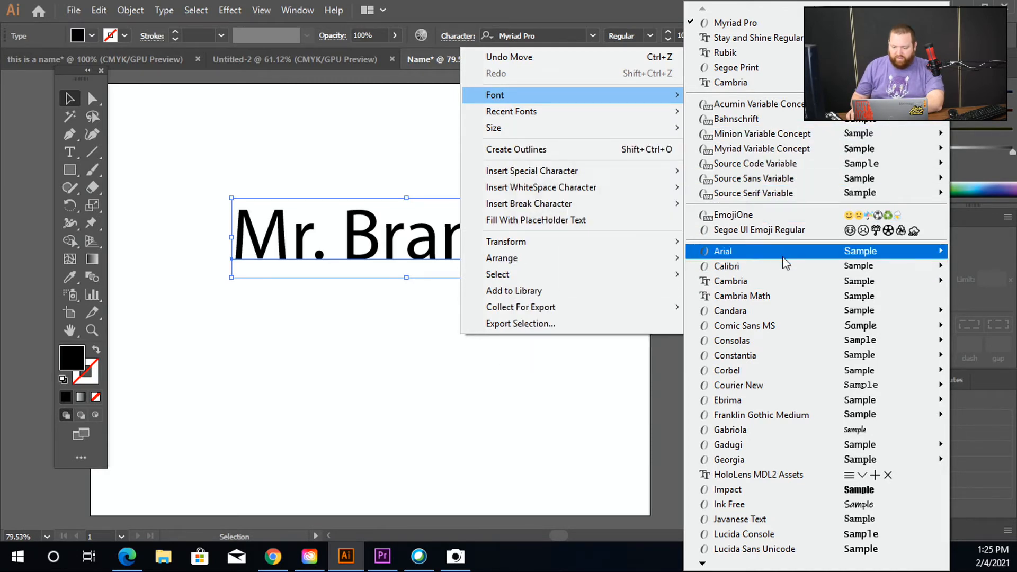
{"action": "mouse_move", "coordinate": [804, 257]}
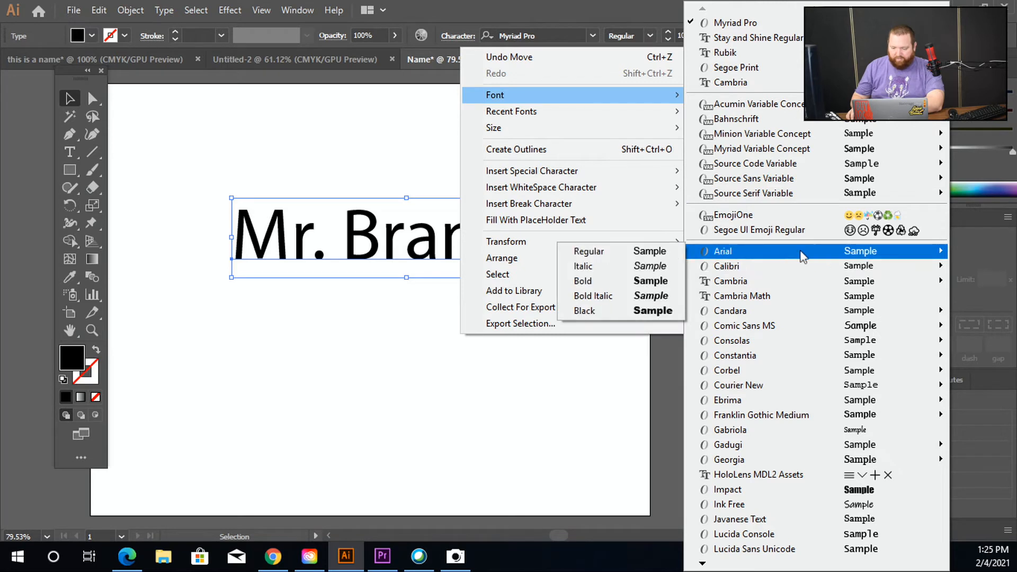
{"action": "left_click", "coordinate": [646, 286]}
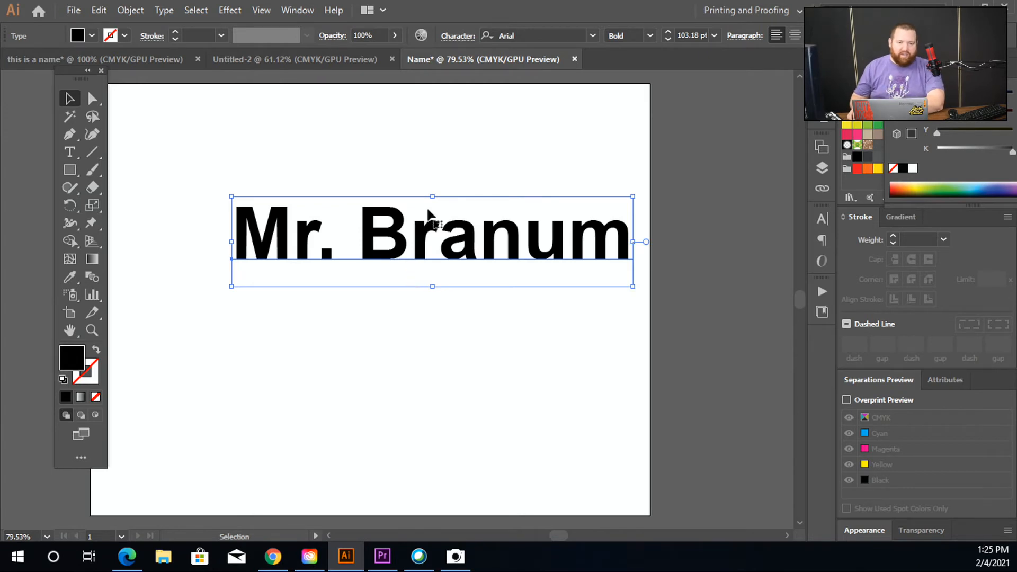
{"action": "left_click_drag", "start_coordinate": [435, 236], "coordinate": [409, 237]}
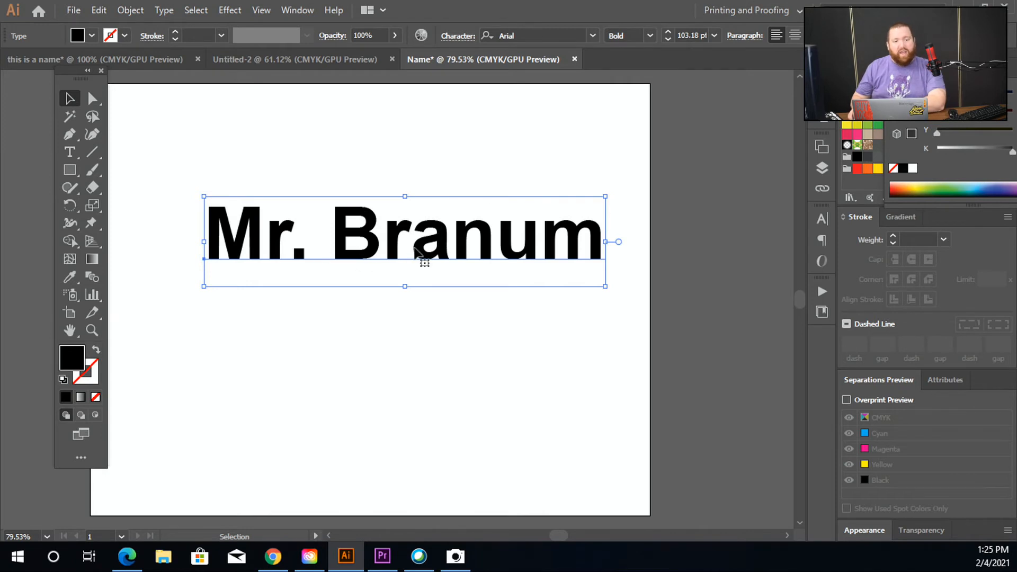
Convert the name text to outlines
{"action": "right_click", "coordinate": [364, 291]}
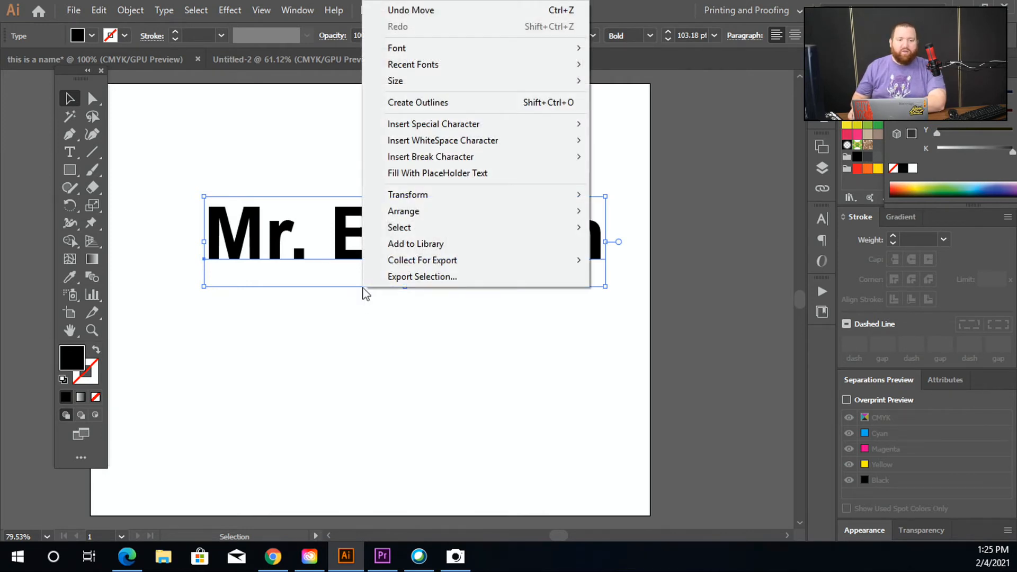
{"action": "left_click", "coordinate": [528, 104]}
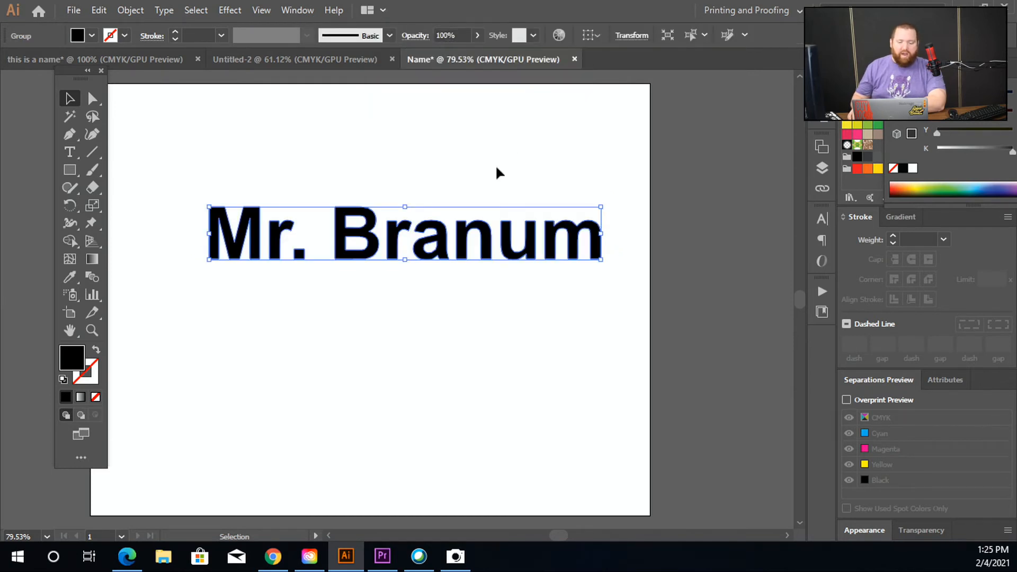
{"action": "left_click", "coordinate": [480, 197]}
{"action": "left_click", "coordinate": [480, 236]}
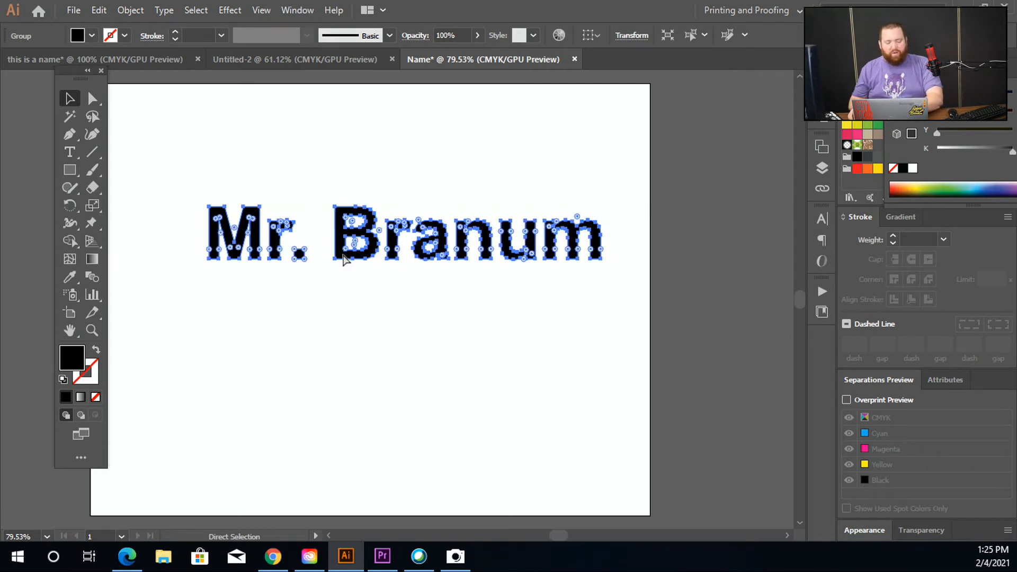
Examine the converted letter paths in Outline view, return to the normal preview and deselect the lettering
{"action": "key", "text": "ctrl+y"}
{"action": "left_click", "coordinate": [310, 299]}
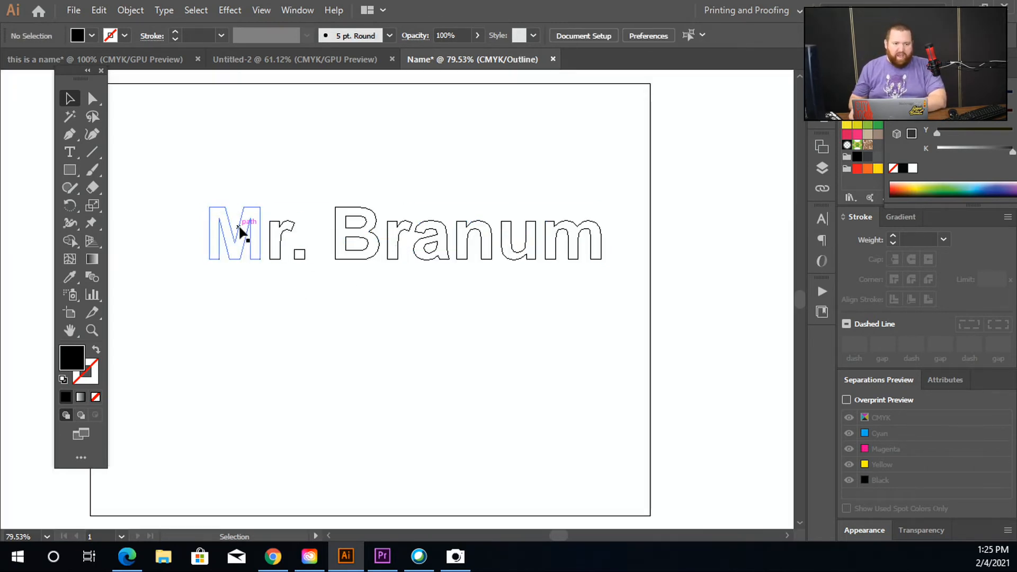
{"action": "left_click", "coordinate": [258, 225]}
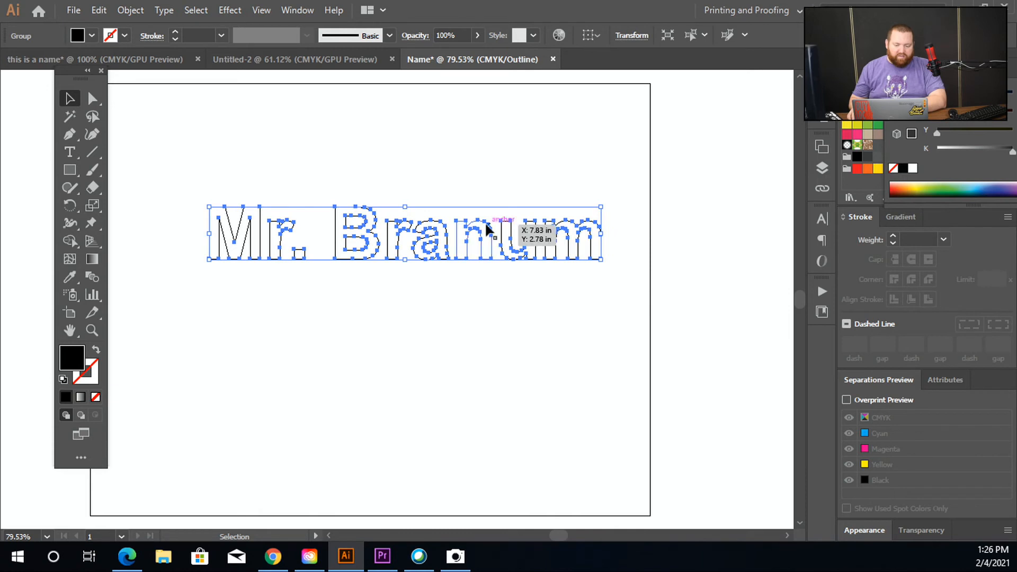
{"action": "key", "text": "ctrl+y"}
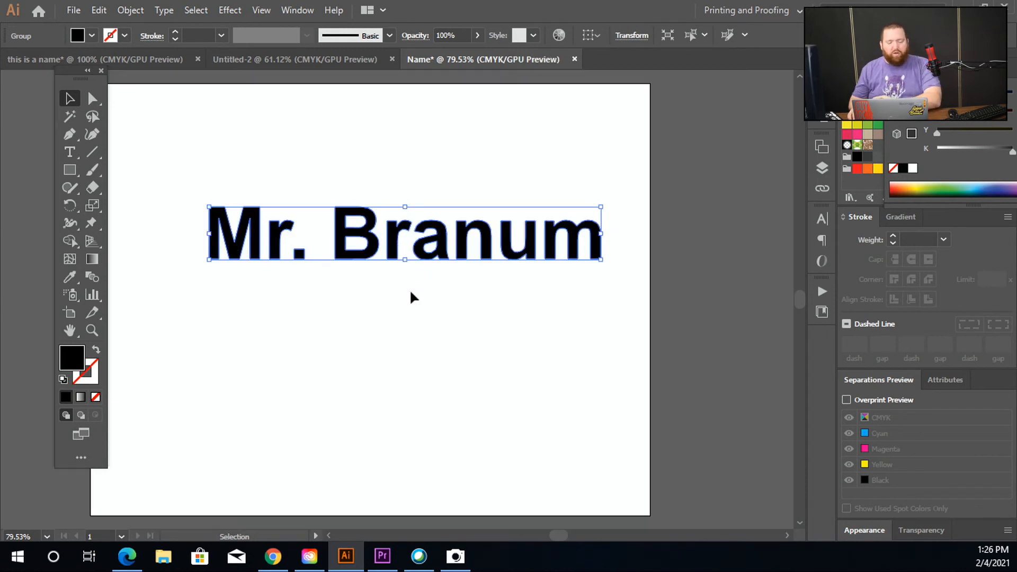
{"action": "left_click", "coordinate": [447, 305]}
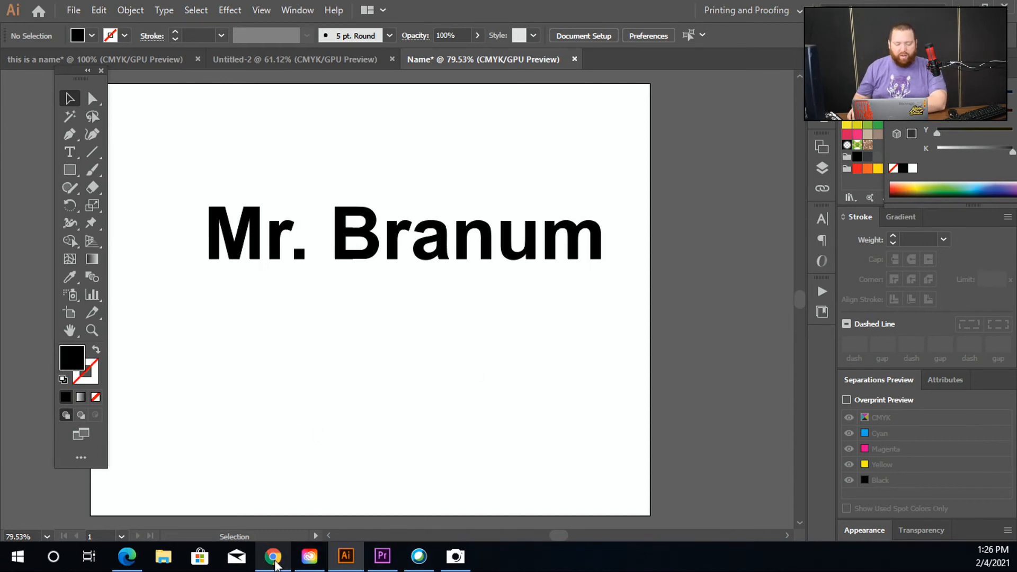
Switch to Chrome and copy the enlarged photo of the leaping killer whale from the image search results
{"action": "mouse_move", "coordinate": [275, 565]}
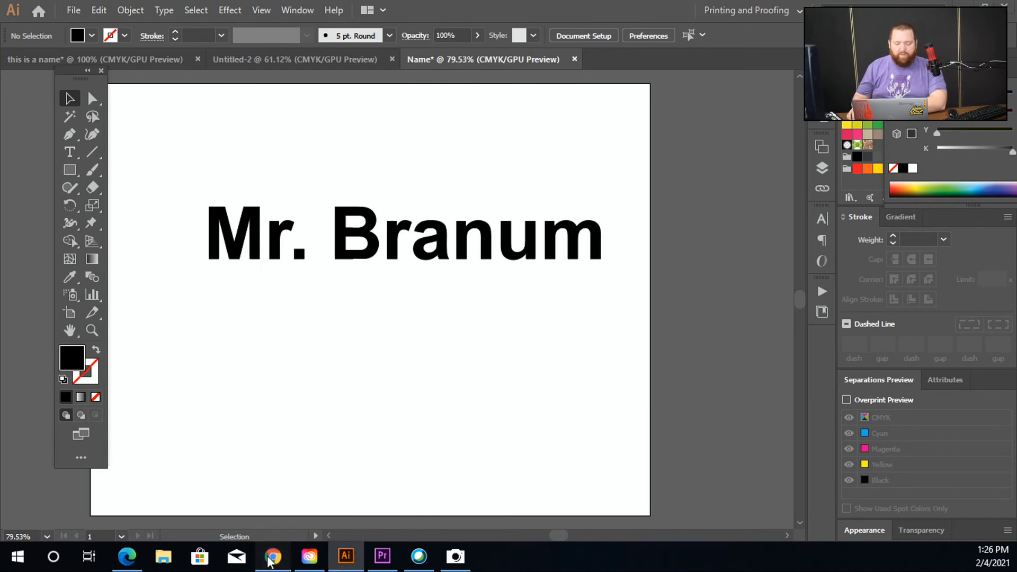
{"action": "left_click", "coordinate": [275, 565]}
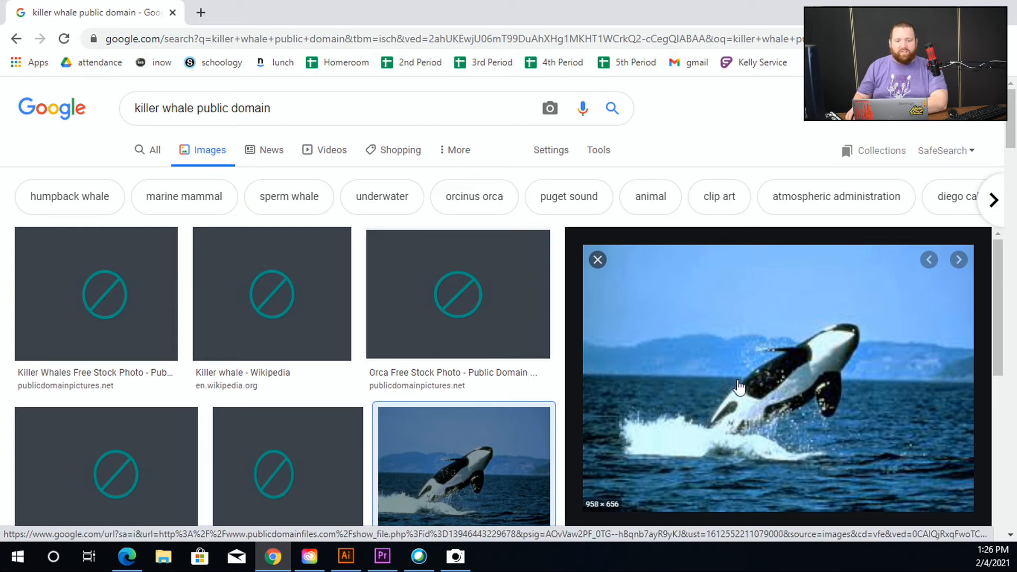
{"action": "right_click", "coordinate": [739, 317]}
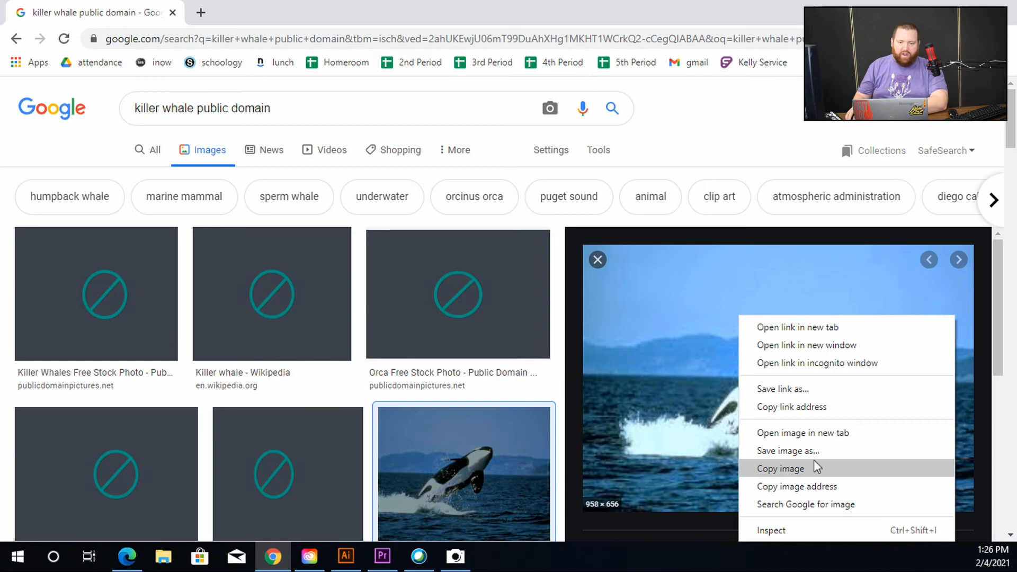
{"action": "left_click", "coordinate": [777, 469]}
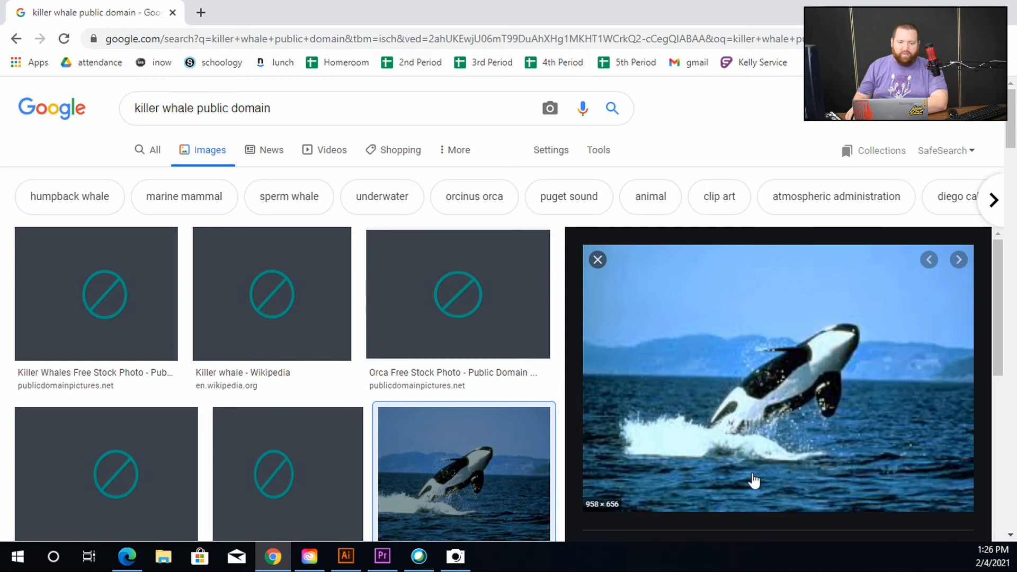
Switch to Illustrator and paste the copied killer whale photo onto the artboard with the name lettering
{"action": "left_click", "coordinate": [360, 552]}
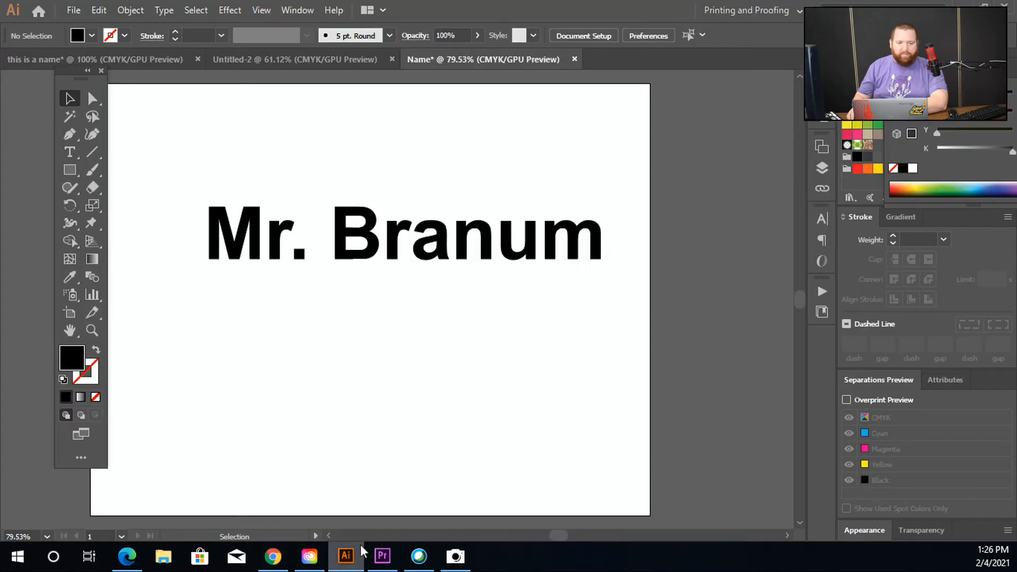
{"action": "right_click", "coordinate": [297, 318]}
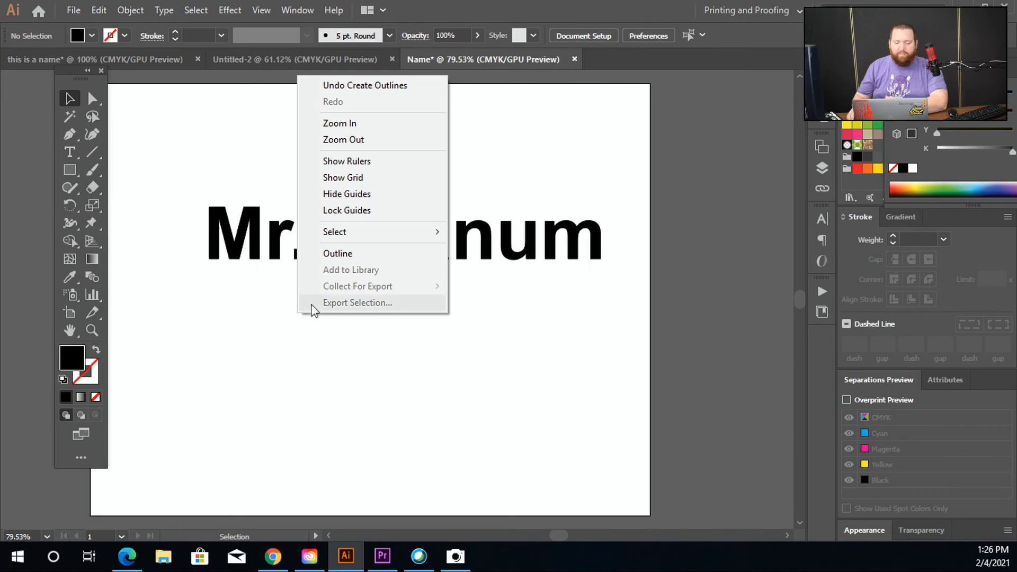
{"action": "left_click", "coordinate": [545, 425]}
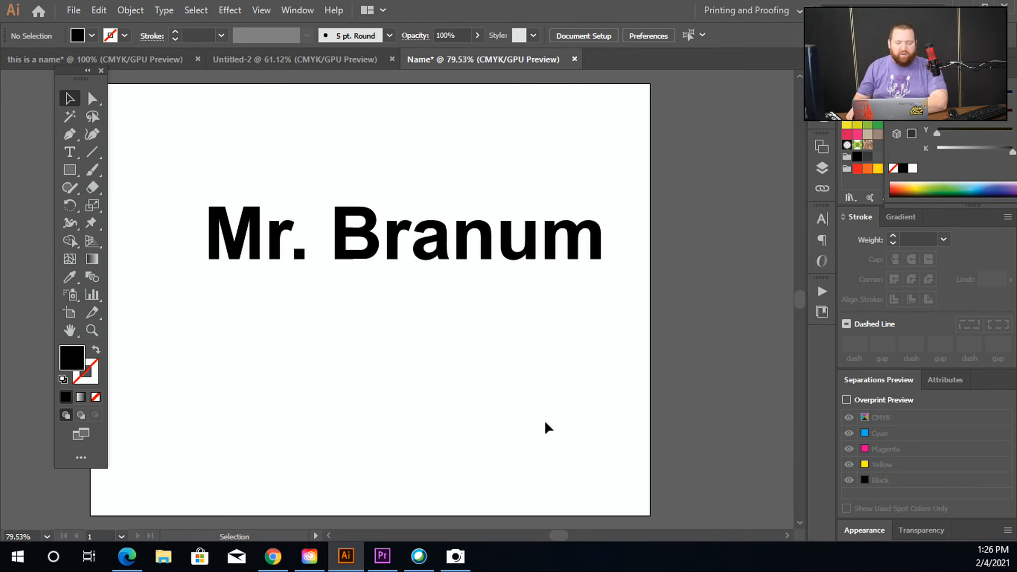
{"action": "left_click", "coordinate": [99, 10]}
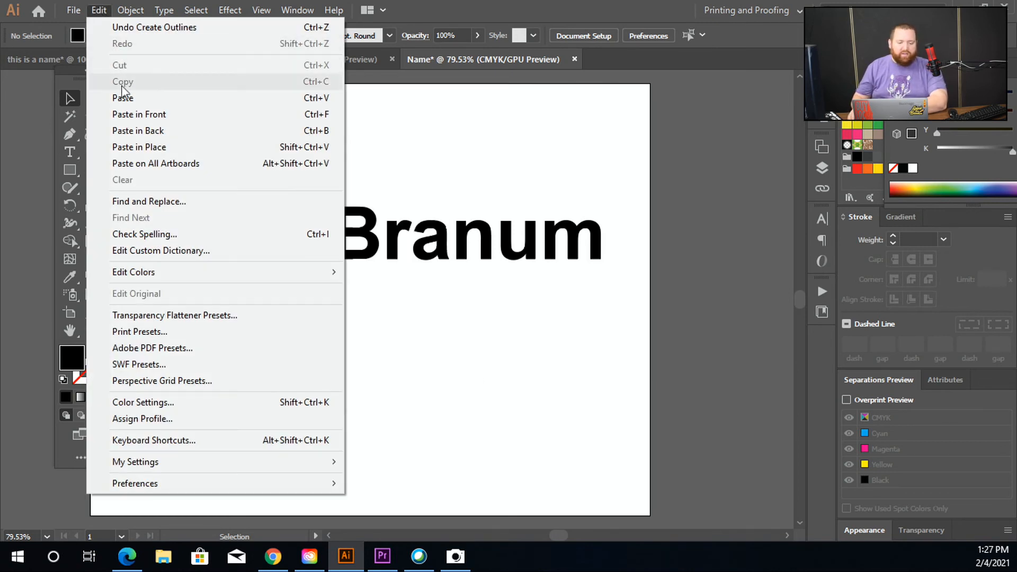
{"action": "left_click", "coordinate": [450, 117]}
{"action": "key", "text": "ctrl+v"}
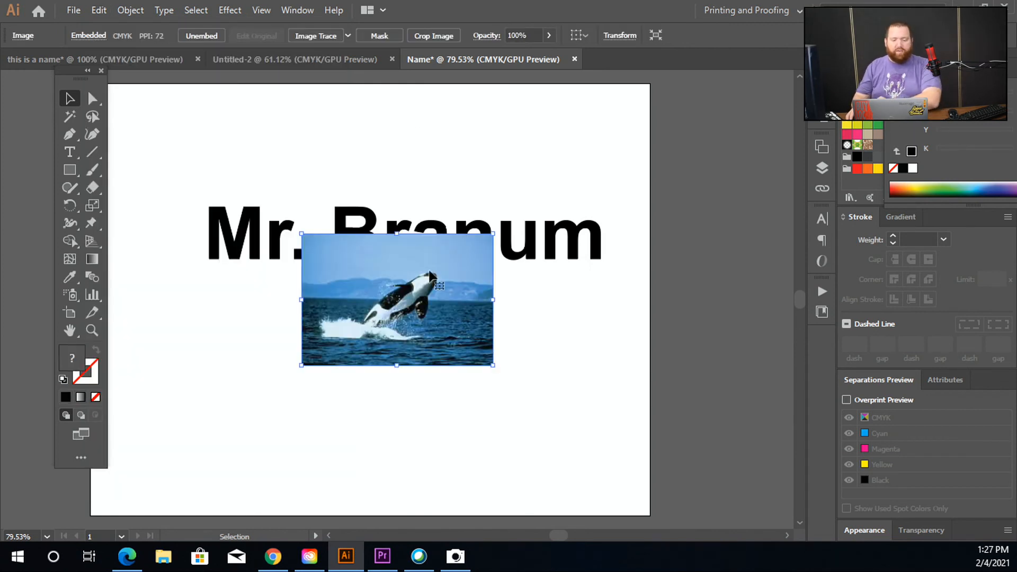
Enlarge the whale photo proportionally until it covers most of the artboard, and shift it slightly toward the artboard's upper right
{"action": "left_click_drag", "start_coordinate": [301, 236], "coordinate": [131, 112]}
{"action": "left_click_drag", "start_coordinate": [493, 365], "coordinate": [615, 469]}
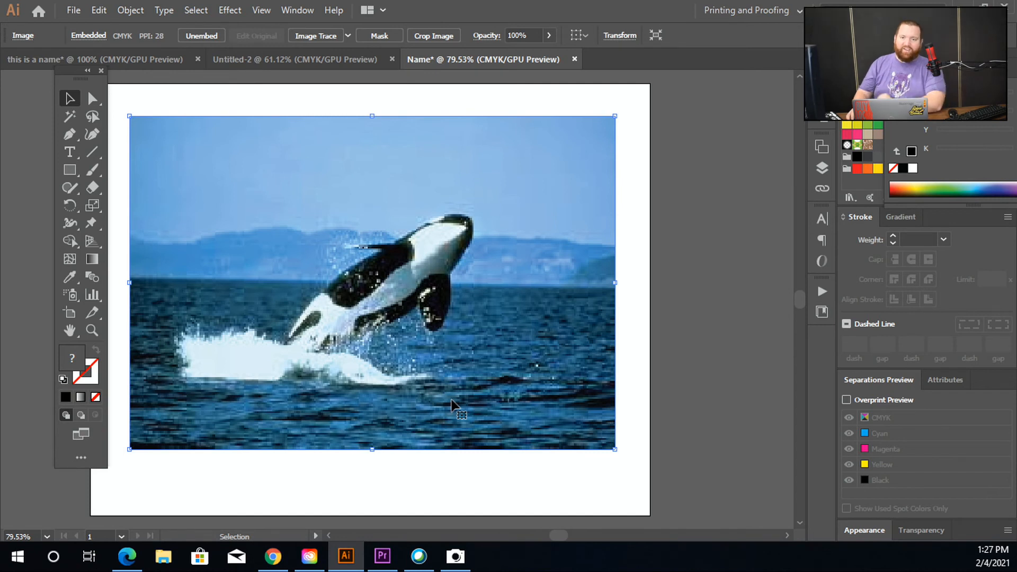
{"action": "left_click_drag", "start_coordinate": [406, 353], "coordinate": [420, 347]}
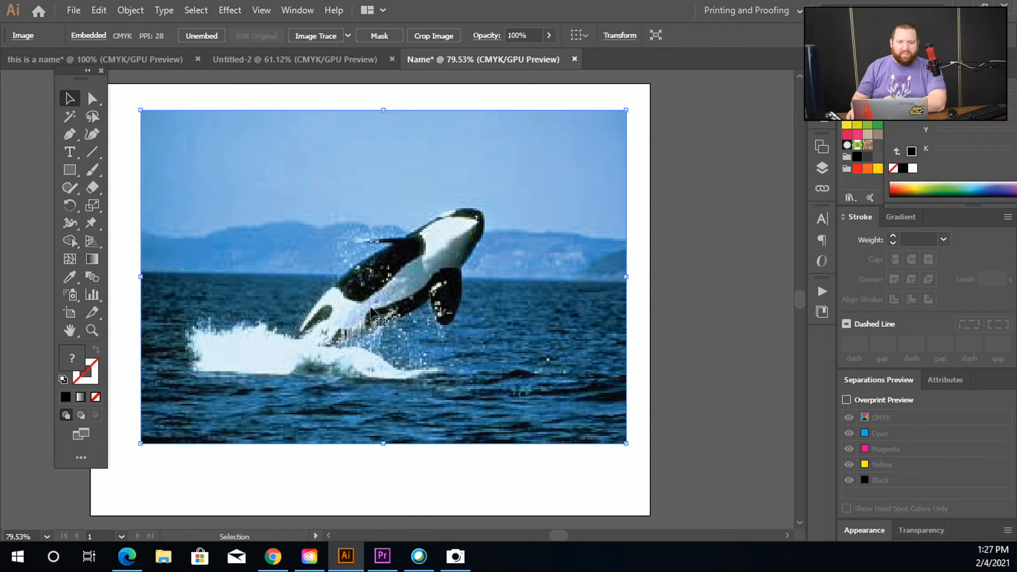
Send the whale photo to the back and reposition the lettering and photo so the name sits in the sky above the whale
{"action": "right_click", "coordinate": [360, 243]}
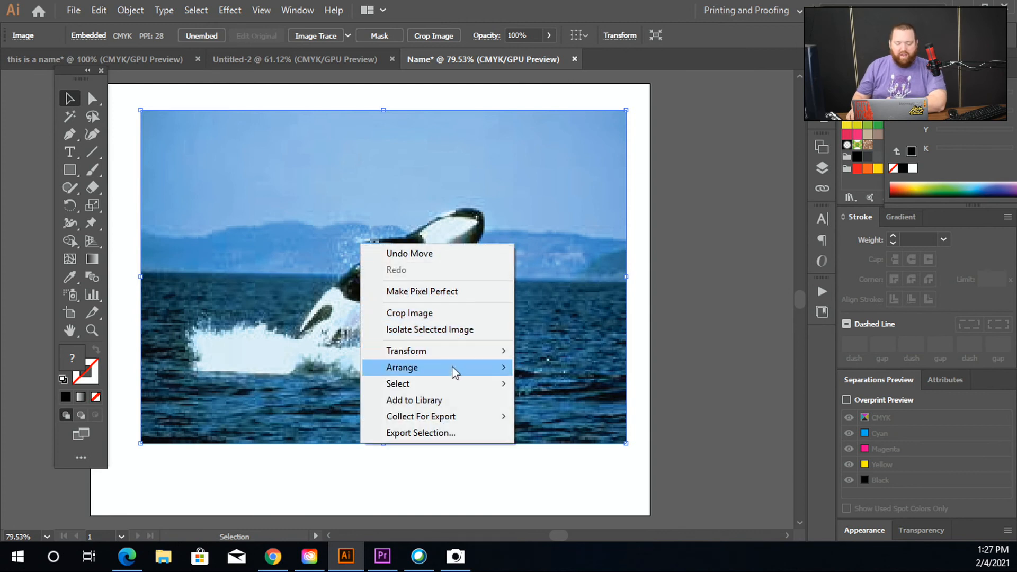
{"action": "mouse_move", "coordinate": [457, 374]}
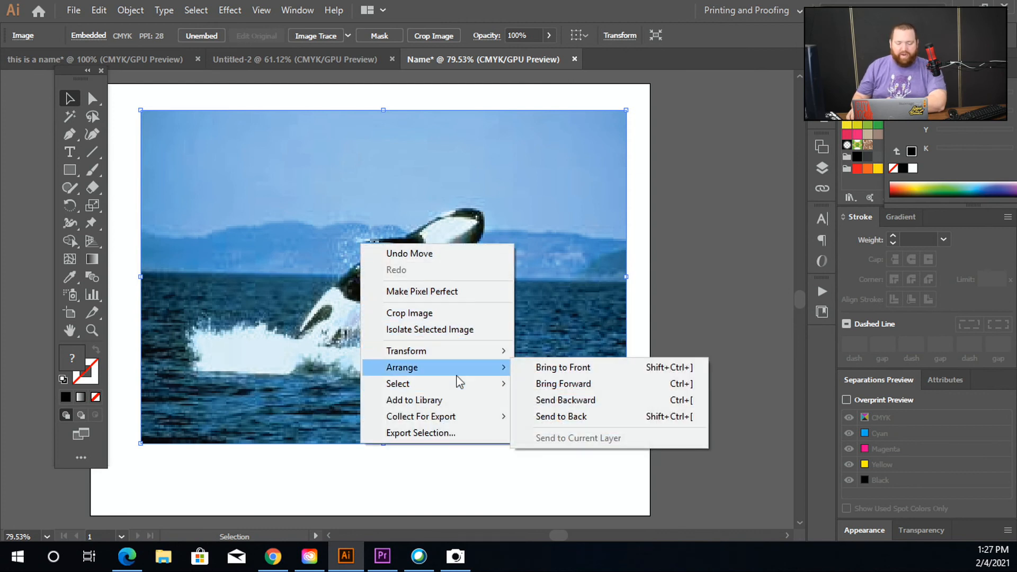
{"action": "left_click", "coordinate": [638, 414]}
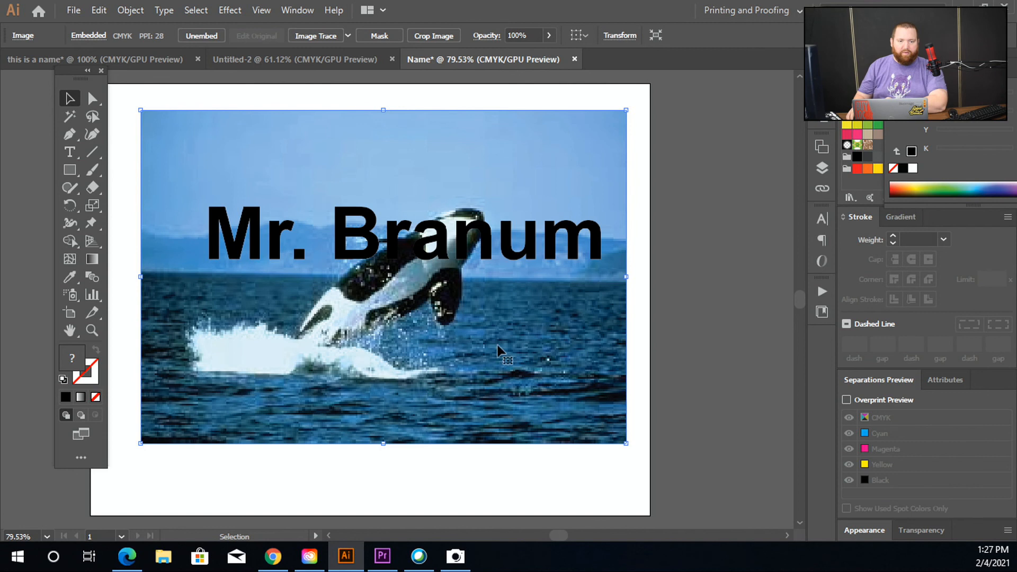
{"action": "mouse_move", "coordinate": [471, 257]}
{"action": "left_mouse_down"}
{"action": "mouse_move", "coordinate": [466, 182]}
{"action": "mouse_move", "coordinate": [507, 180]}
{"action": "mouse_move", "coordinate": [476, 275]}
{"action": "left_mouse_up"}
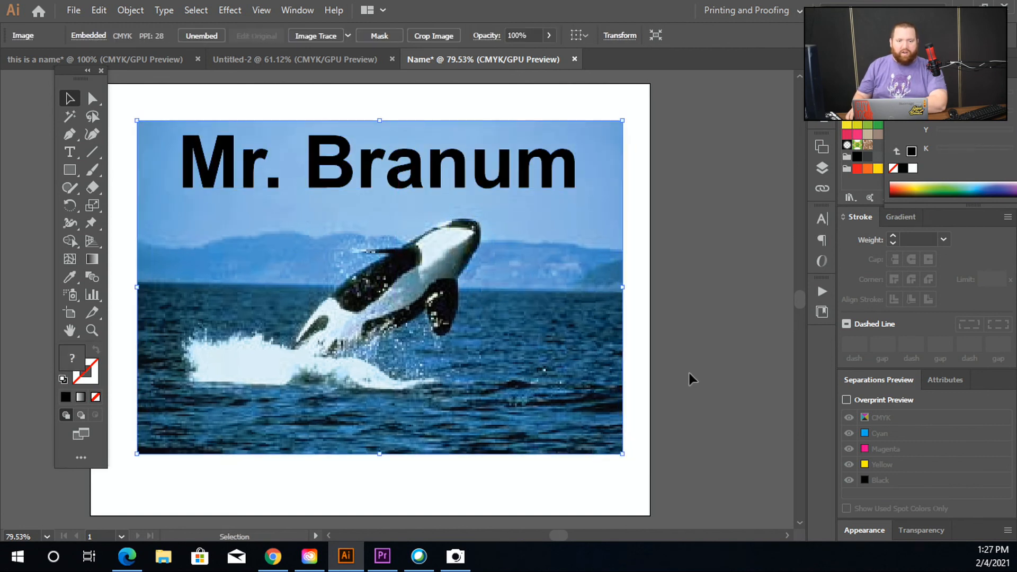
{"action": "left_click", "coordinate": [728, 365]}
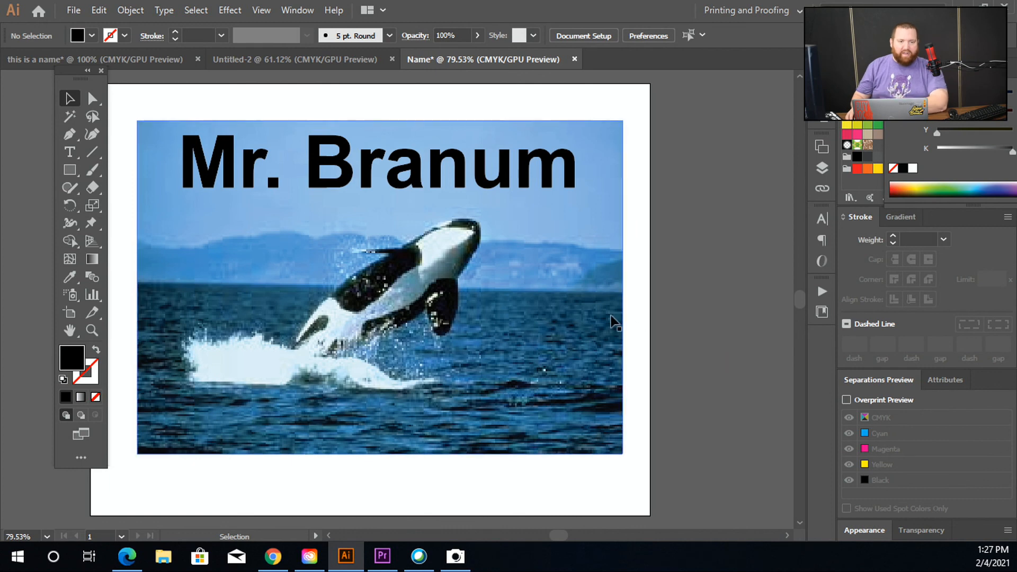
{"action": "left_click", "coordinate": [73, 11]}
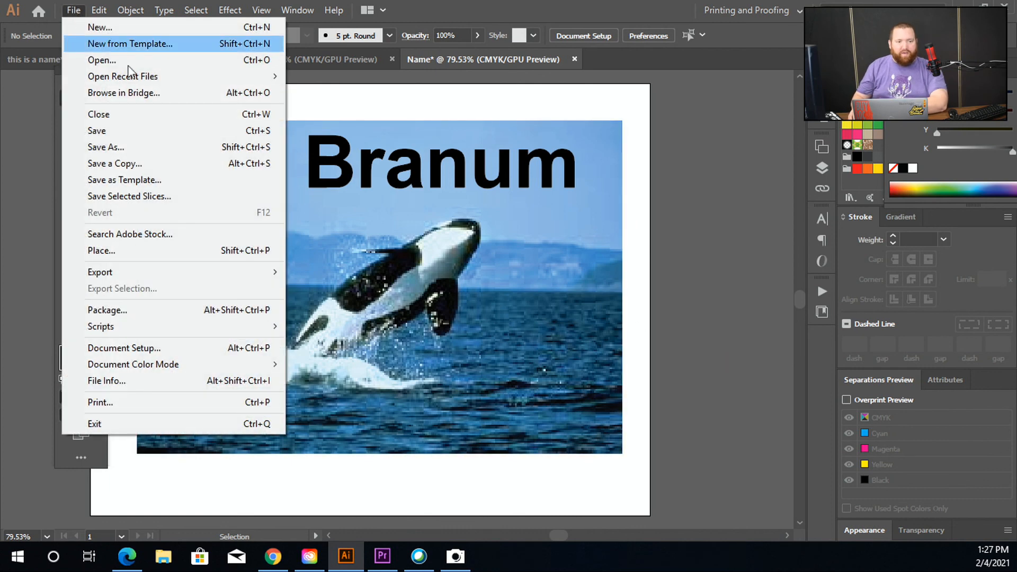
{"action": "left_click", "coordinate": [180, 148]}
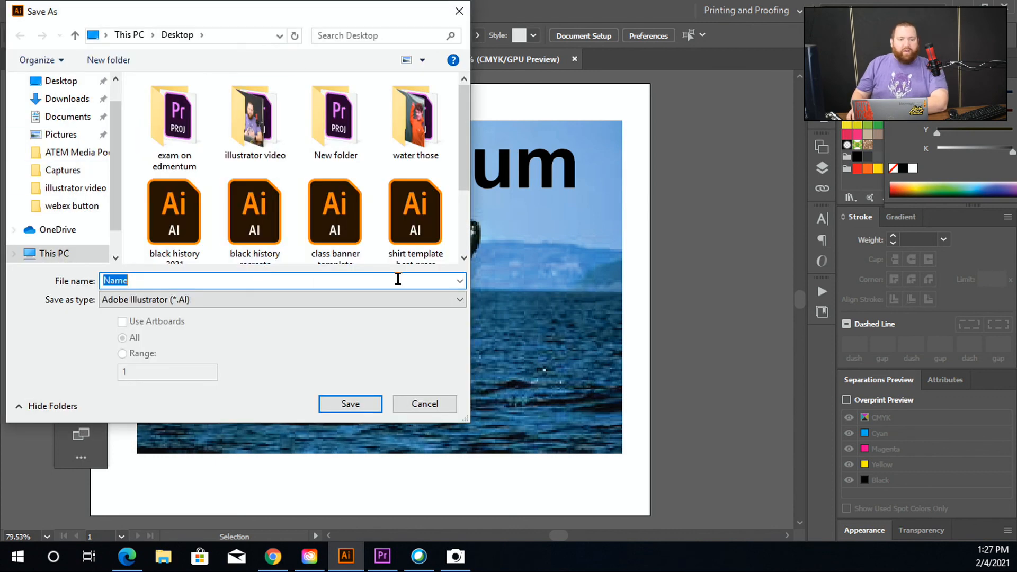
{"action": "left_click", "coordinate": [421, 405]}
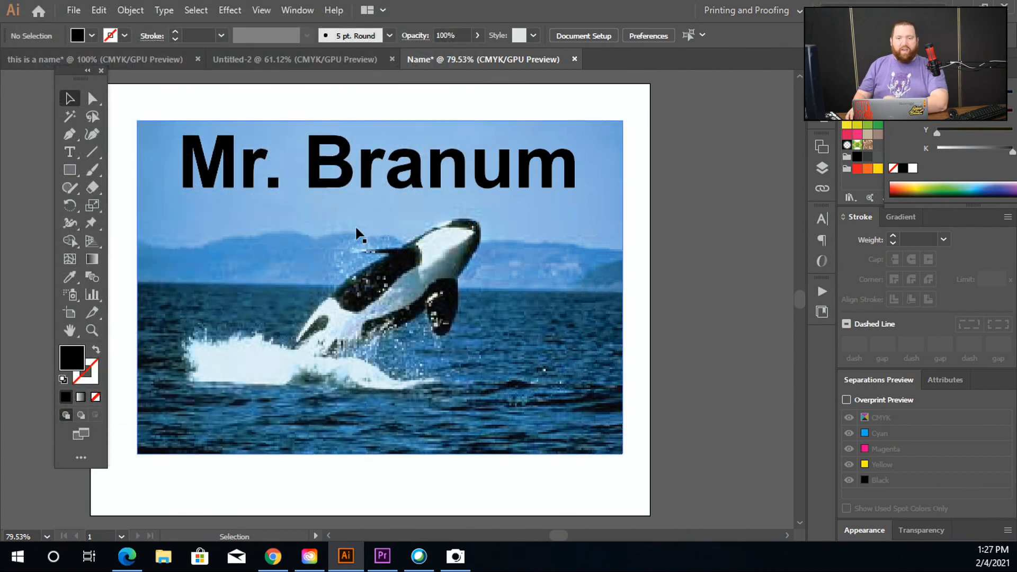